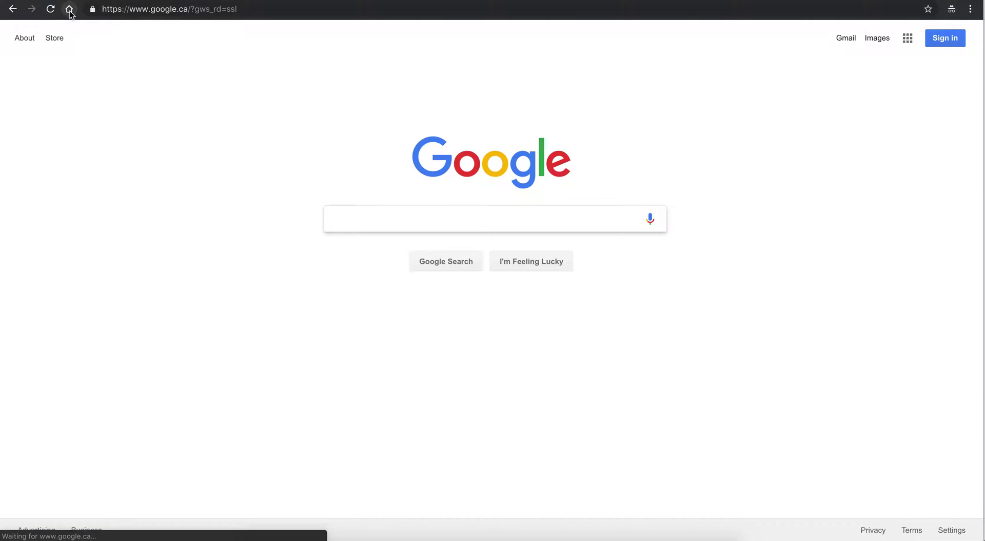
Search Google for how to read, reply to and send Instagram messages on a computer
type("read")
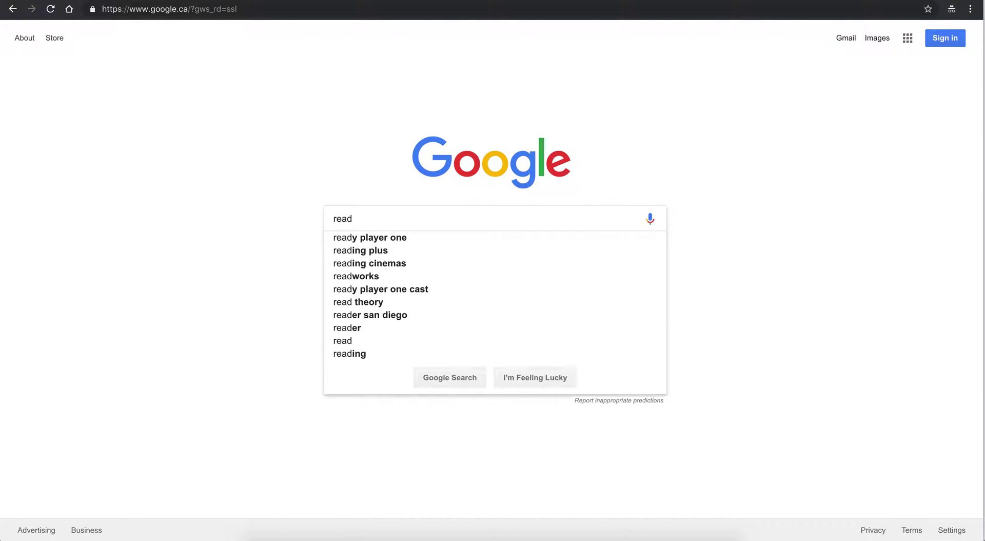
type(" reply to and send instagram messages")
key("Down")
key("Return")
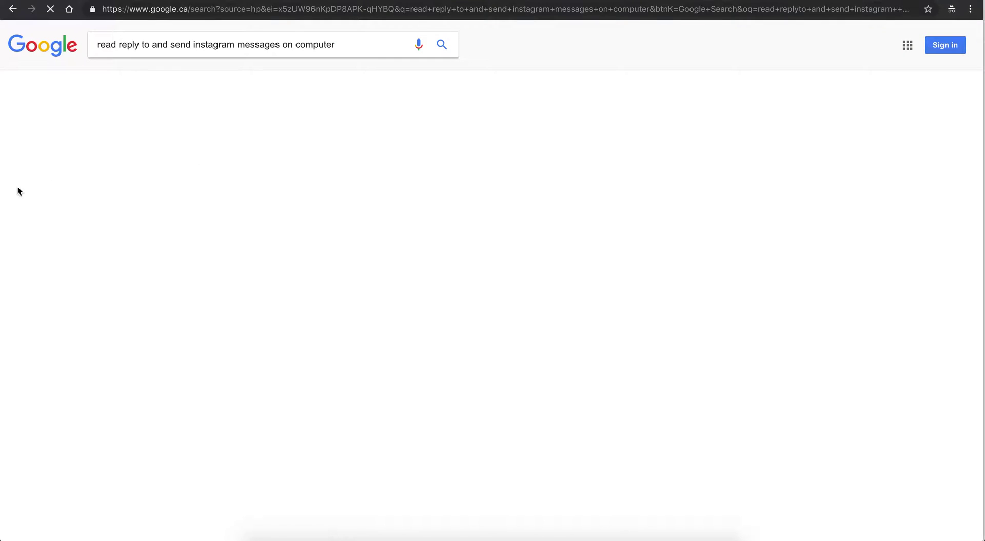
Scroll through the Google results about Instagram messaging
scroll(42, 341, "down", 4)
scroll(42, 336, "up", 3)
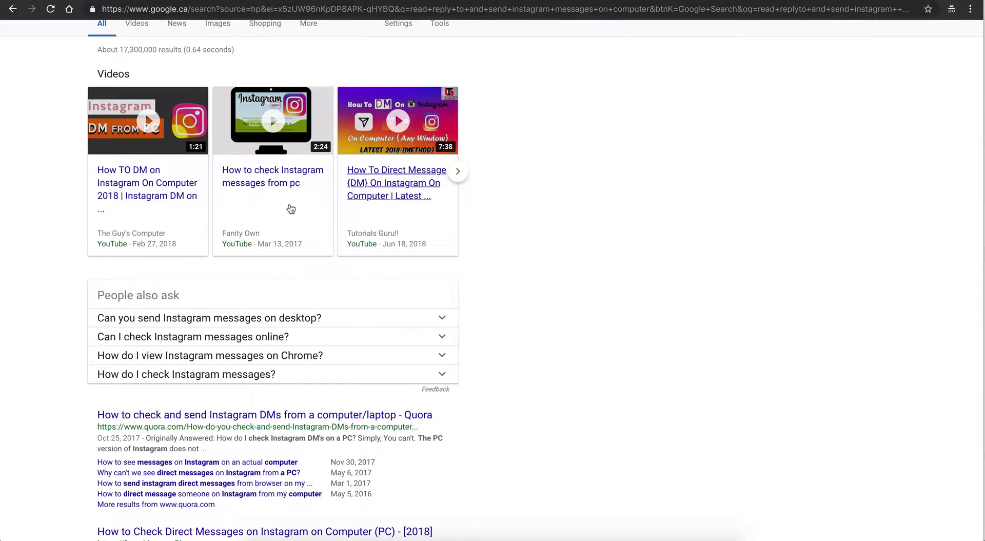
scroll(488, 231, "down", 4)
scroll(488, 231, "down", 2)
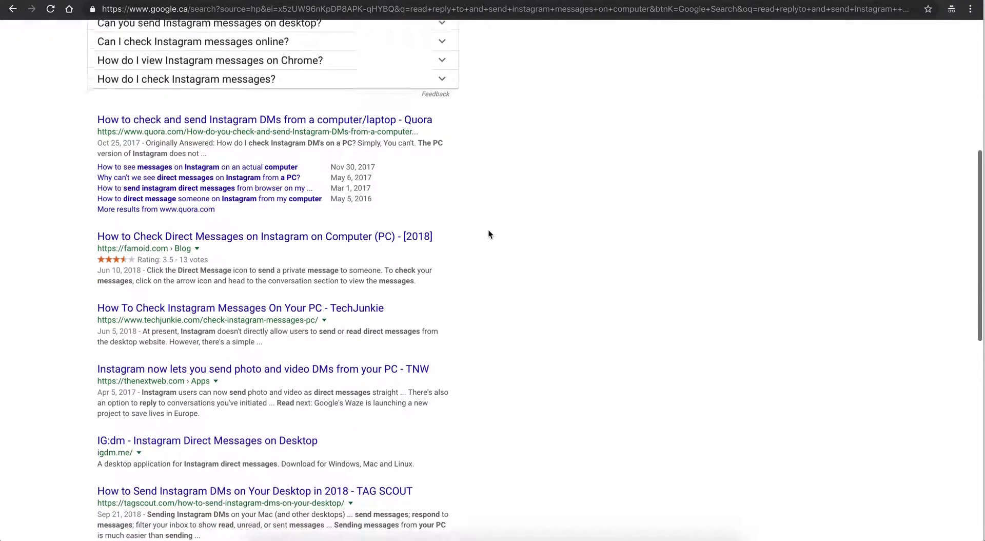
scroll(488, 229, "down", 1)
scroll(489, 230, "down", 1)
scroll(488, 229, "up", 3)
scroll(488, 230, "up", 1)
scroll(488, 234, "up", 2)
scroll(488, 234, "up", 1)
scroll(488, 234, "up", 2)
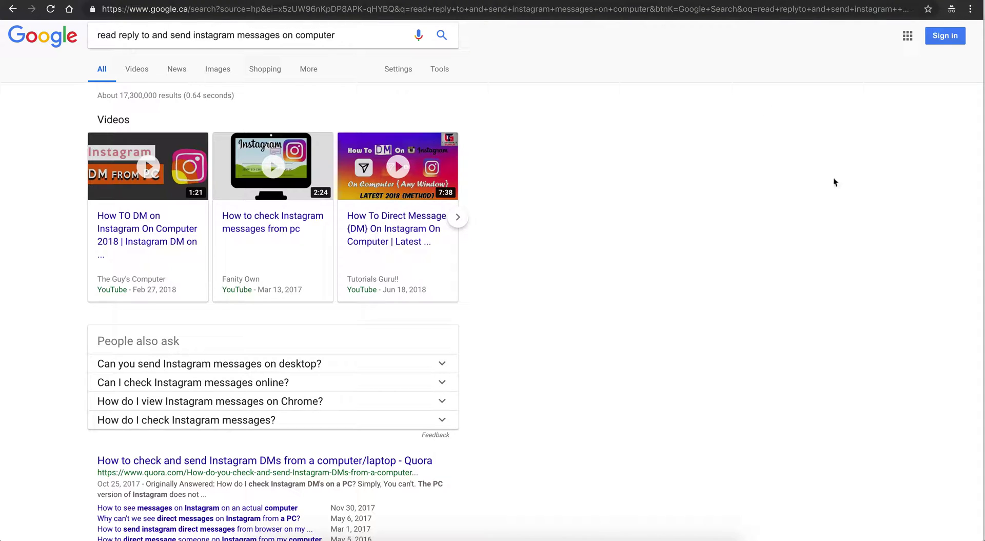
Dismiss the menu-bar clock menu and open a new incognito window
left_click(827, 0)
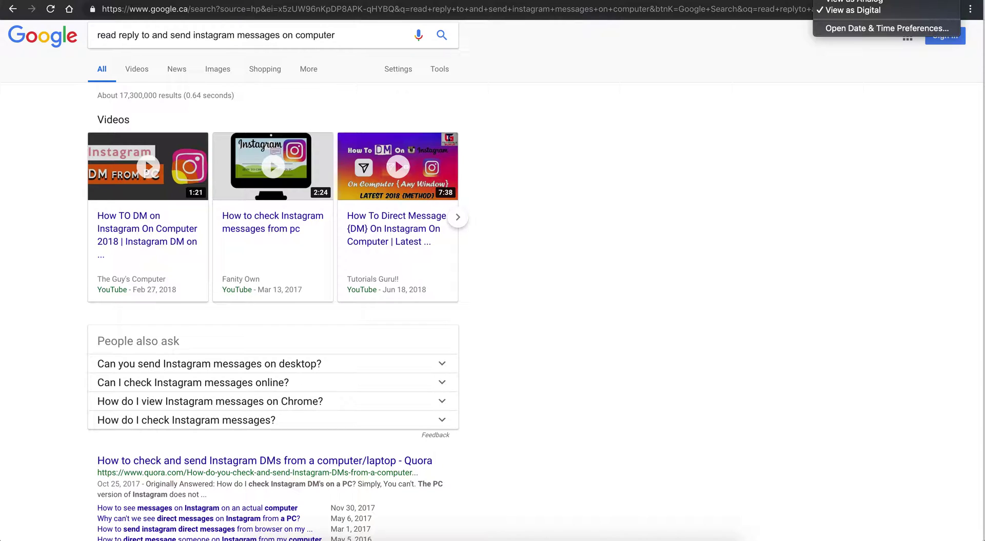
left_click(719, 162)
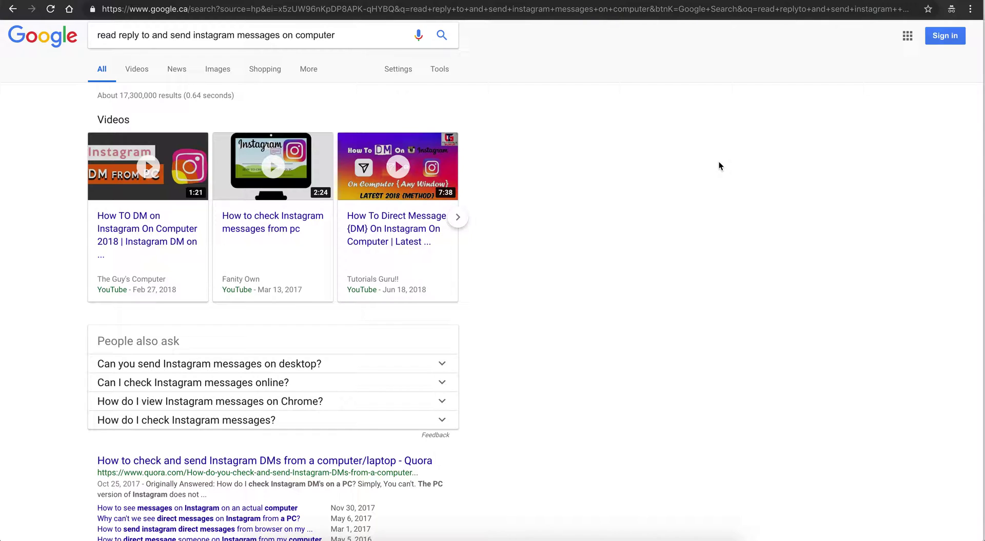
left_click(826, 0)
left_click(751, 135)
key("ctrl+shift+n")
Search Google for 'bluestacks', then replace it with an 'android emulator' search
type("blues")
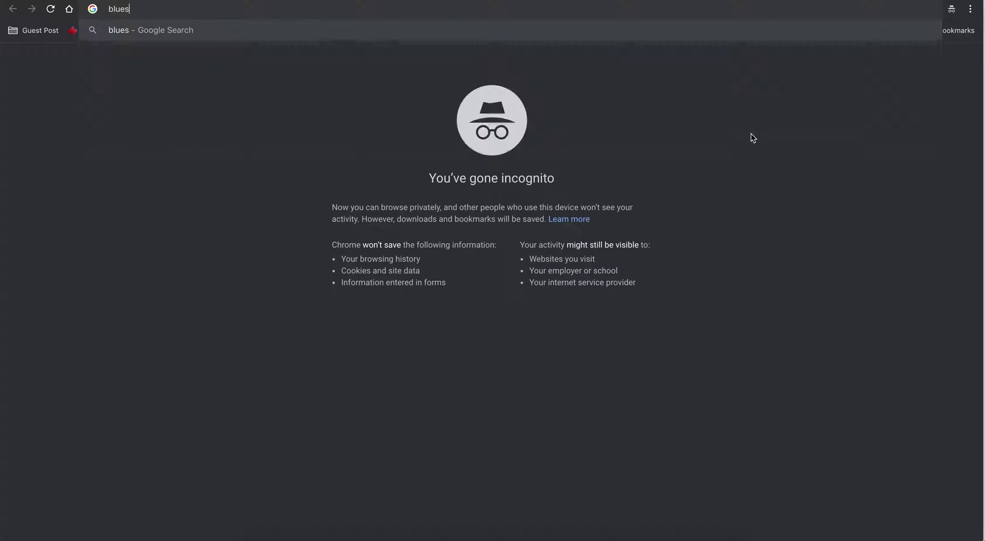
type("tacks")
key("Return")
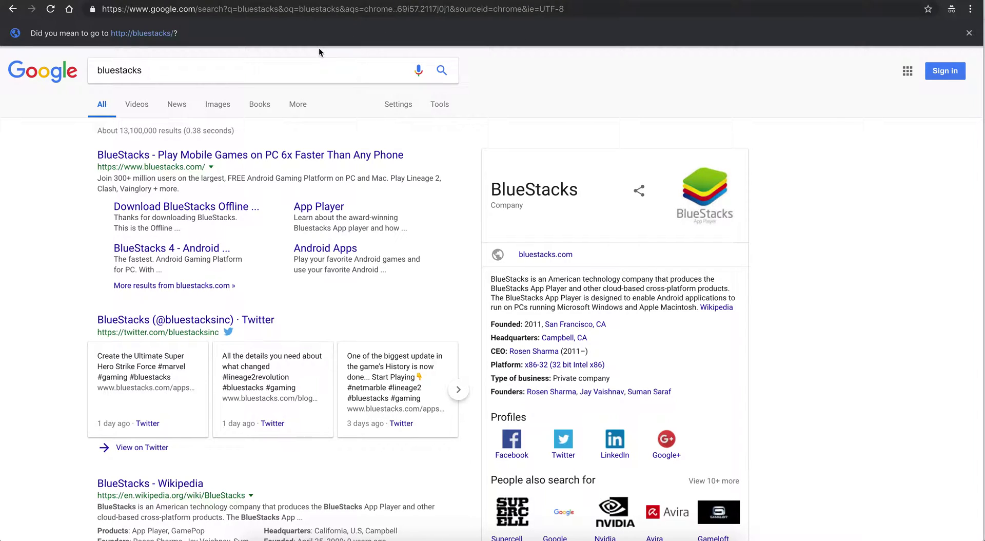
left_click(306, 73)
key("ctrl+a")
type("android em")
key("Down")
key("Return")
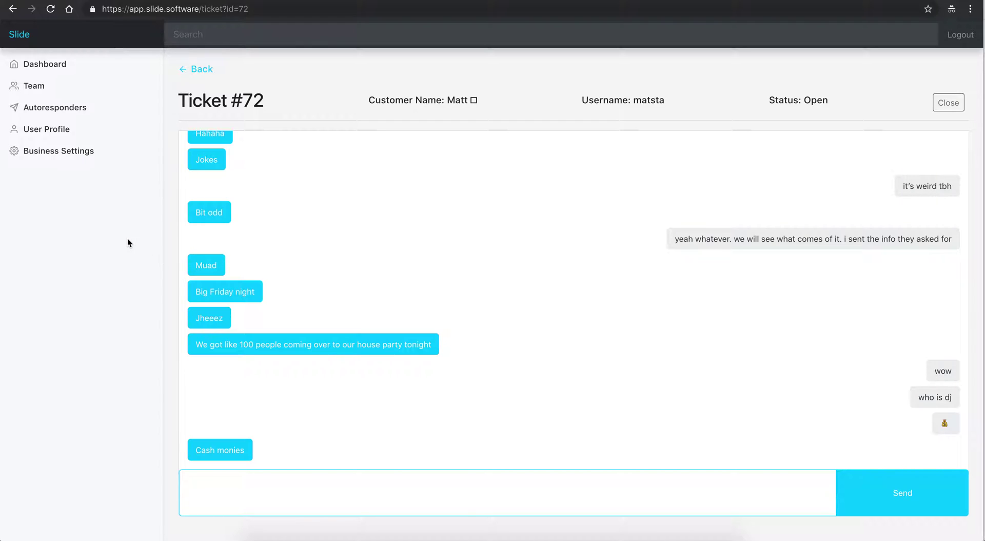
Visit the Slide ticket dashboard, then reopen ticket #72's conversation with Matt
left_click(89, 68)
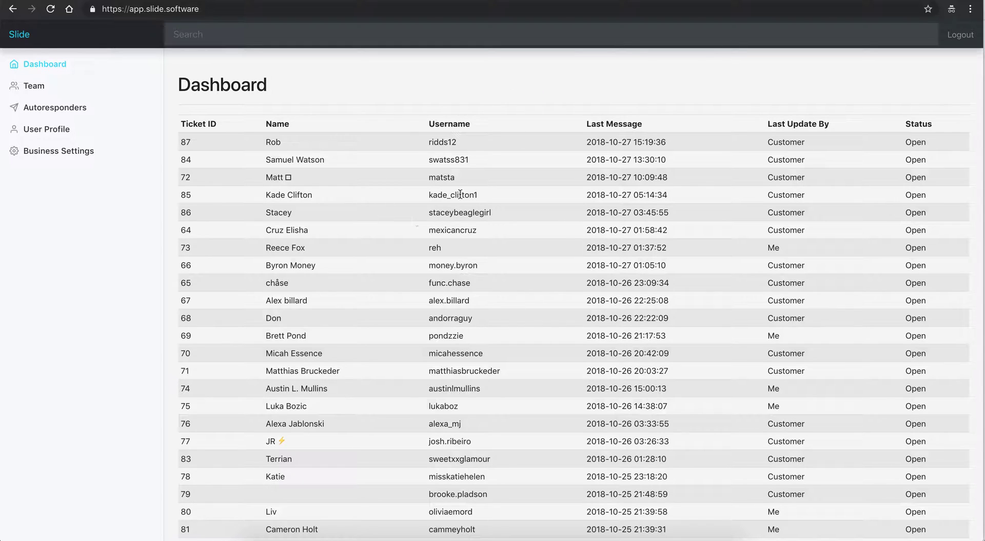
left_click(471, 177)
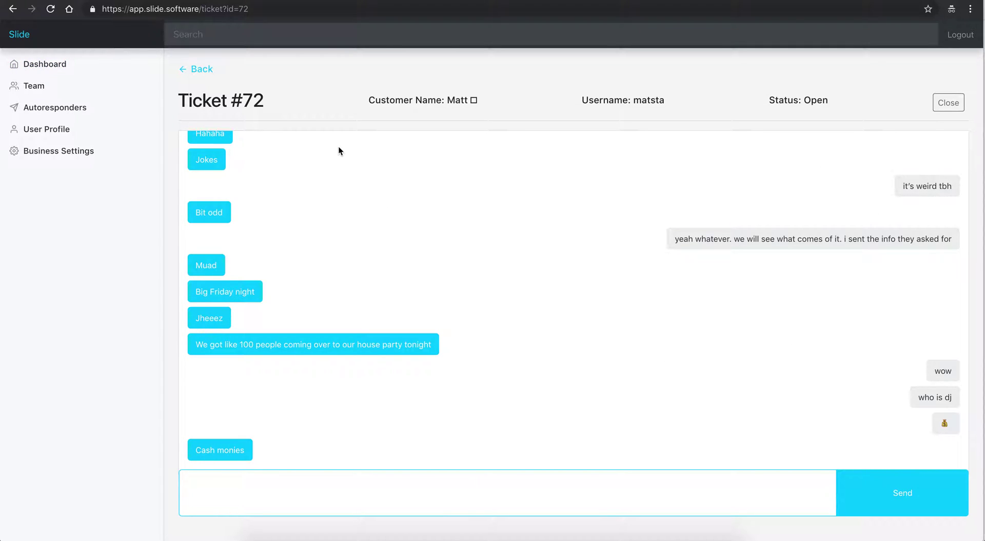
left_click(344, 508)
left_click(137, 307)
left_click(195, 69)
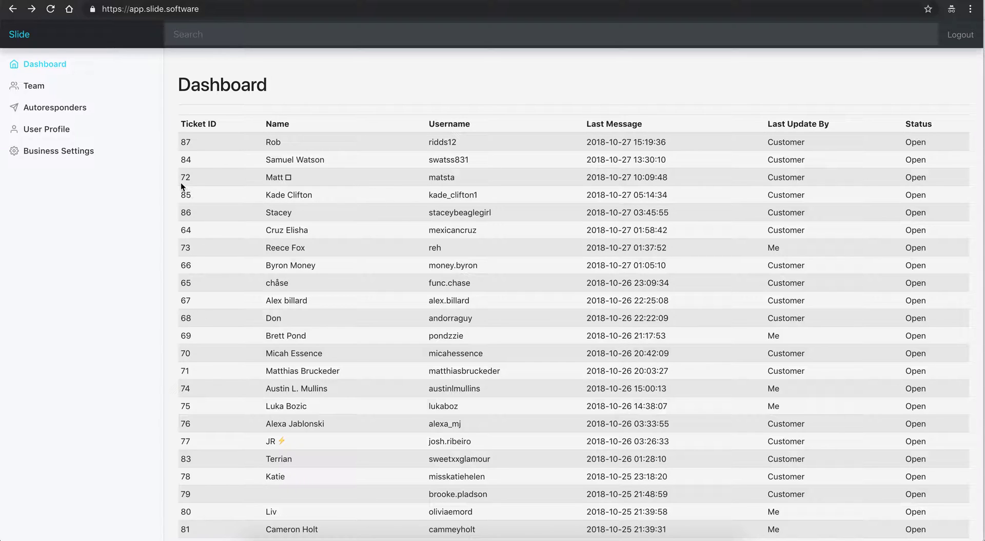
left_click(252, 37)
Search tickets for '72', open the result, then reopen ticket #72 from the dashboard
left_click(256, 55)
left_click(187, 33)
type("7")
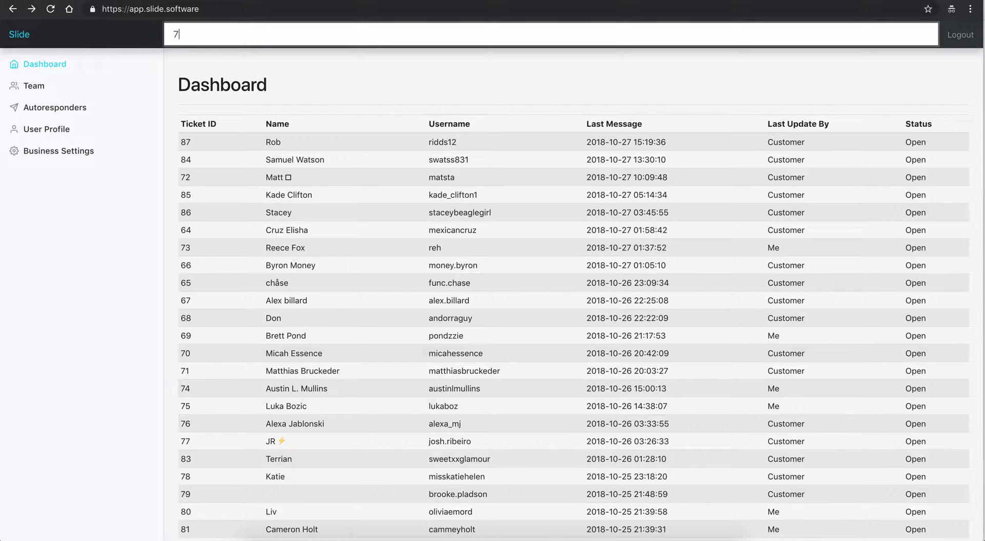
type("2")
key("Return")
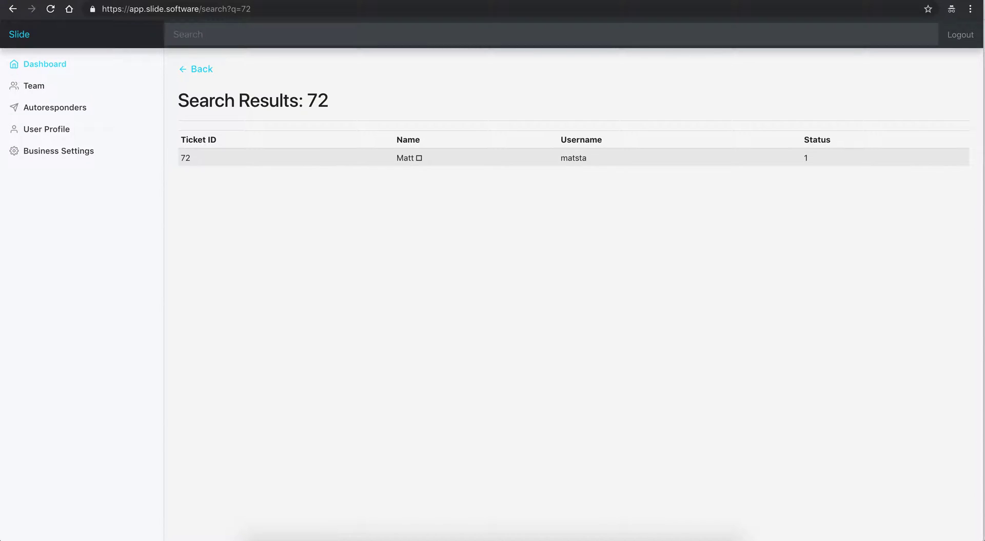
left_click(299, 153)
left_click(109, 73)
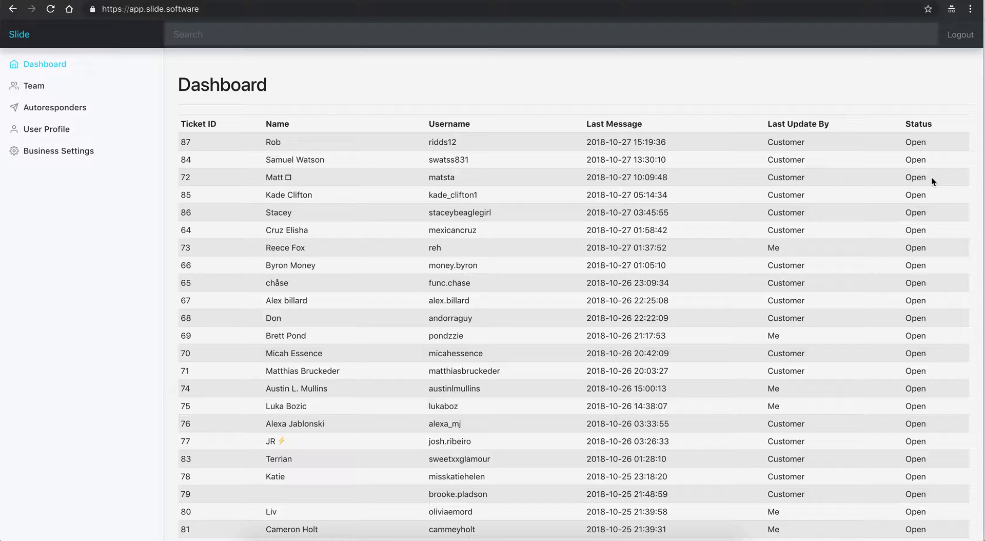
left_click(391, 177)
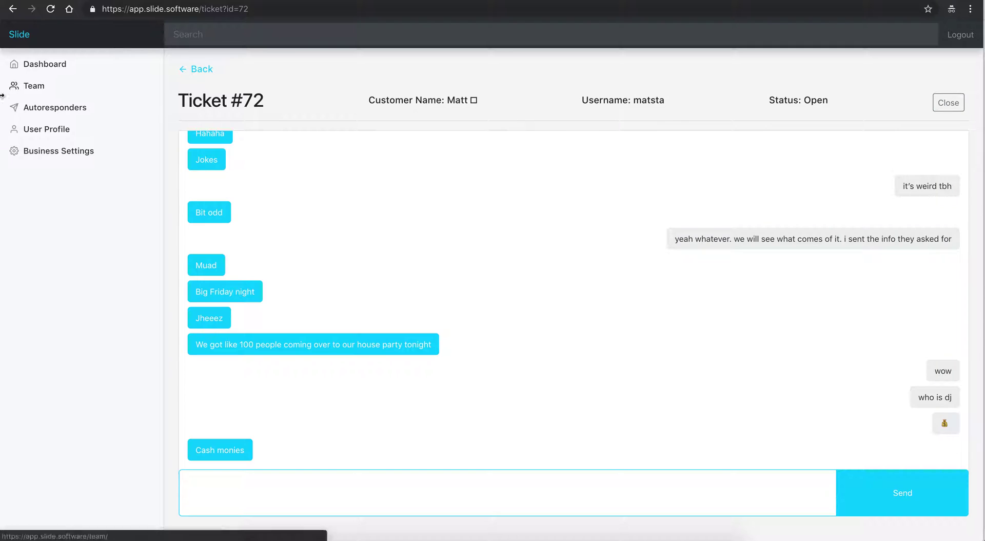
Open the Team page and review the new-member Role options, keeping Support Agent
left_click(49, 85)
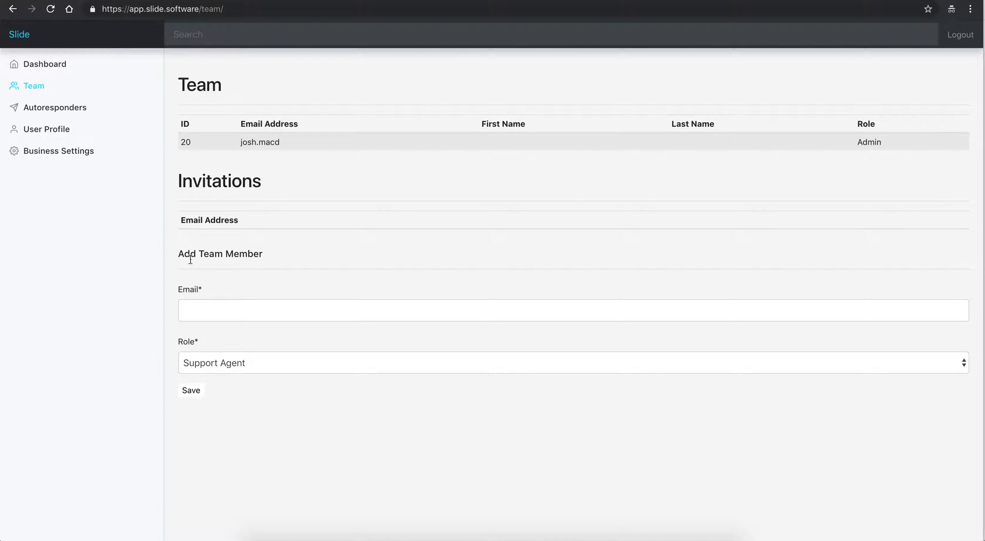
left_click(239, 354)
double_click(256, 363)
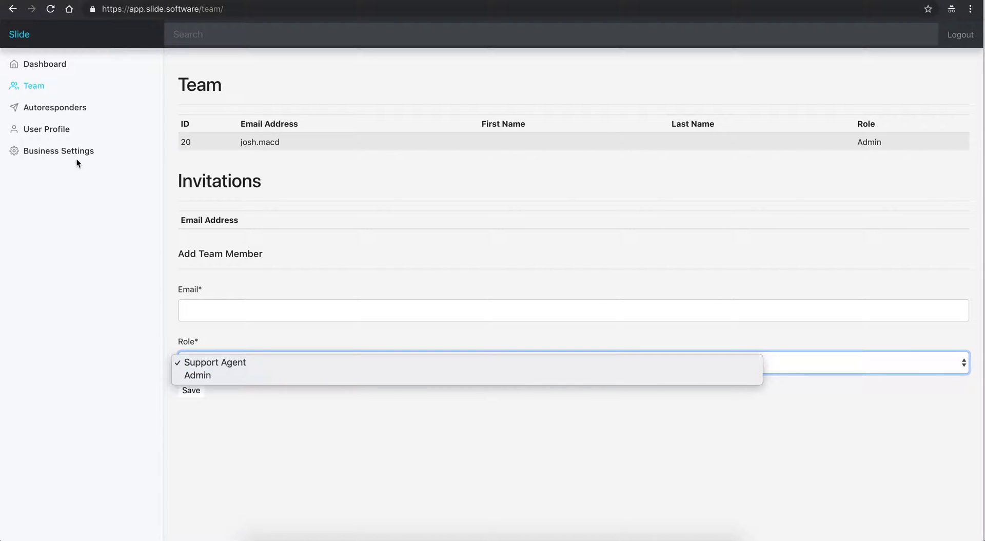
left_click(333, 58)
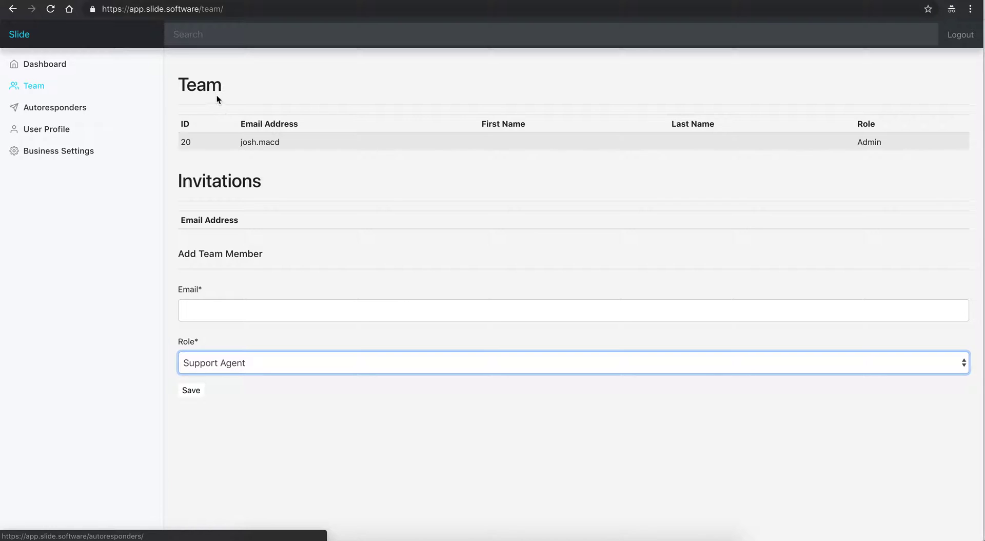
Choose Dashboard in the left sidebar to list all open customer tickets
left_click(70, 72)
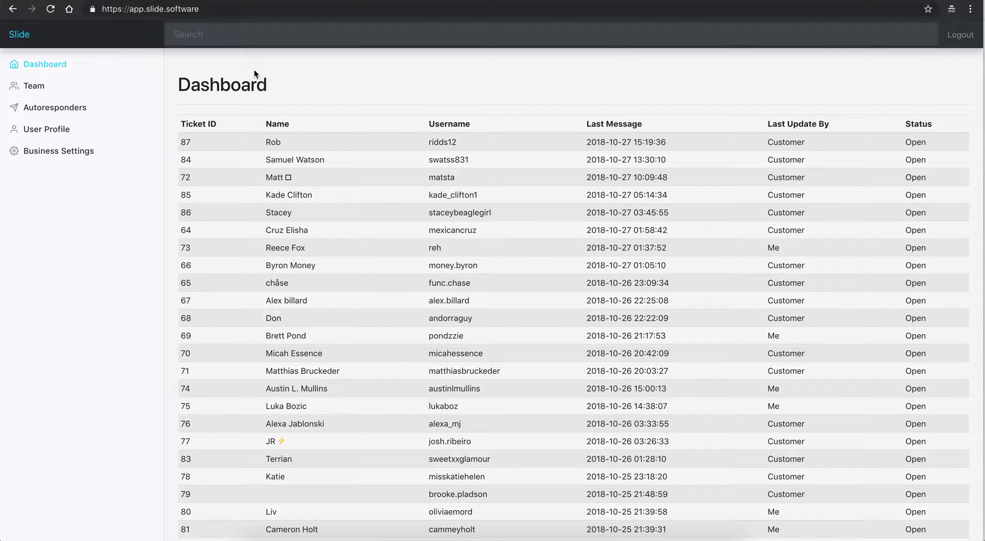